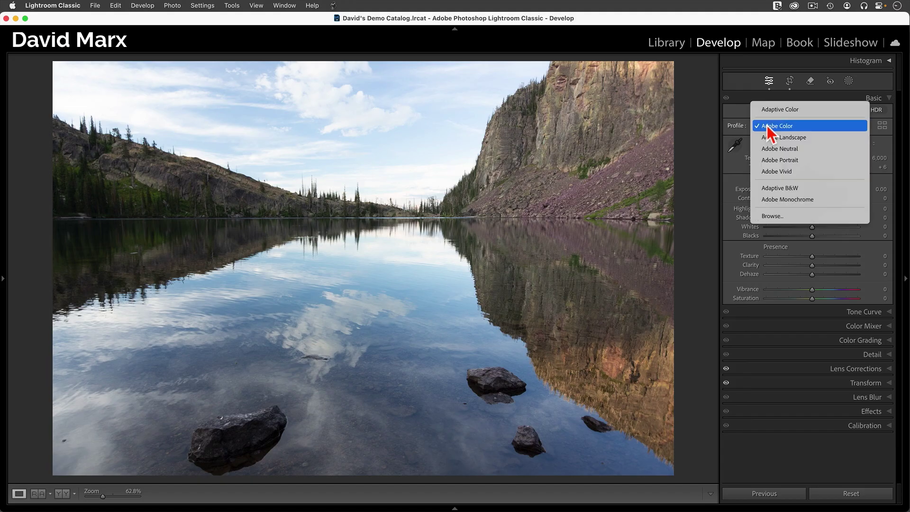
Give the lake photo Adaptive Color at 154, Blacks -19, Whites +2 and slightly warmer white balance.
left_click(775, 109)
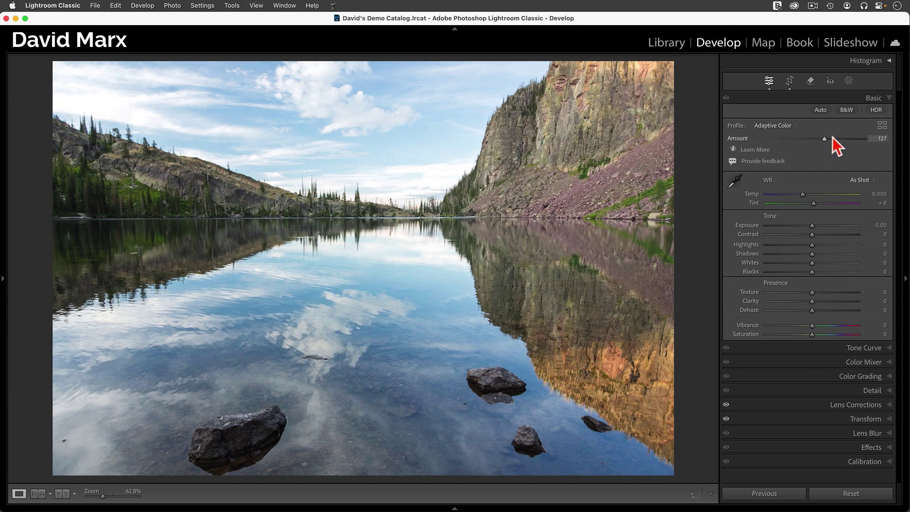
mouse_move(809, 140)
left_mouse_down()
mouse_move(773, 153)
mouse_move(843, 159)
left_mouse_up()
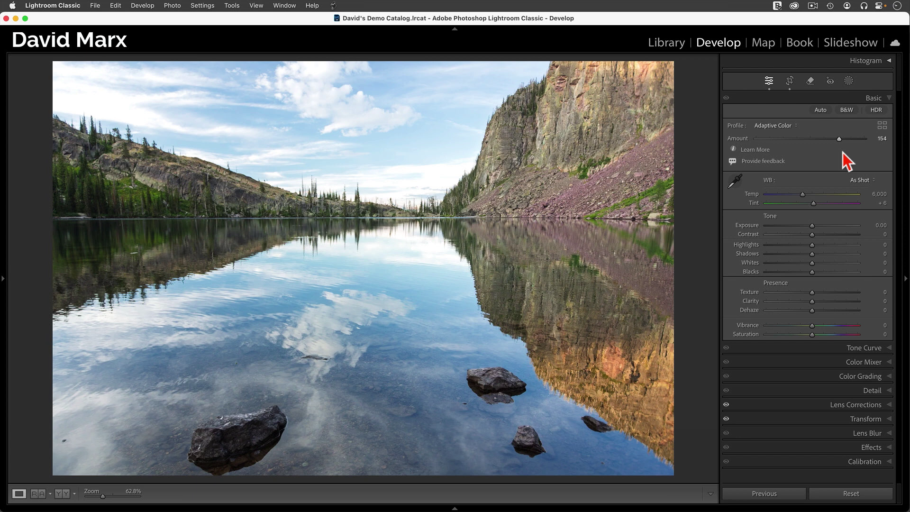
left_click(875, 62)
mouse_move(812, 348)
left_mouse_down()
mouse_move(805, 349)
mouse_move(820, 330)
mouse_move(774, 320)
mouse_move(819, 311)
mouse_move(812, 305)
left_mouse_up()
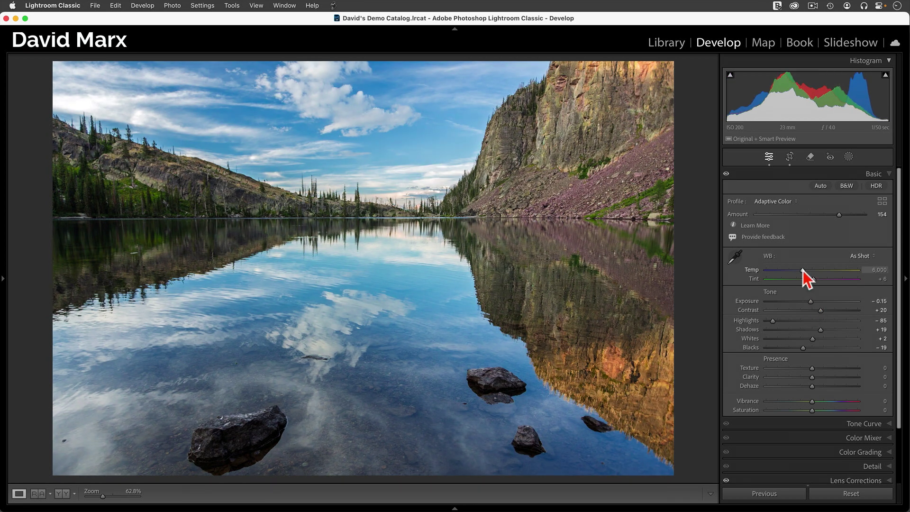
left_click_drag(803, 271, 806, 272)
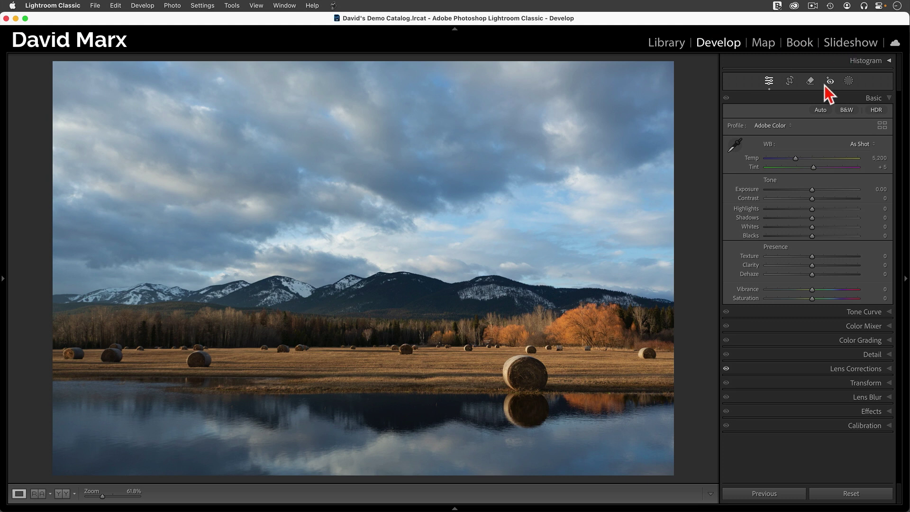
Try Adobe Neutral on the hay-bale photo, then settle on Adobe Vivid.
left_click(788, 128)
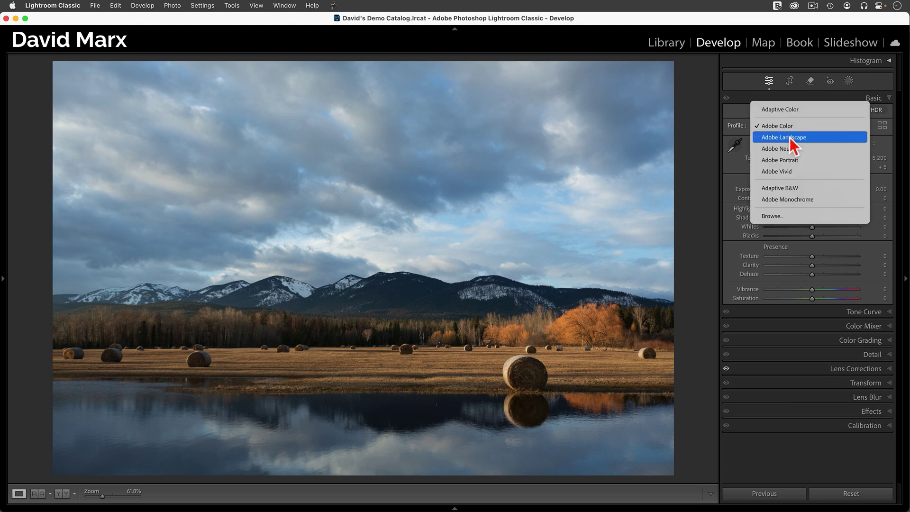
left_click(790, 149)
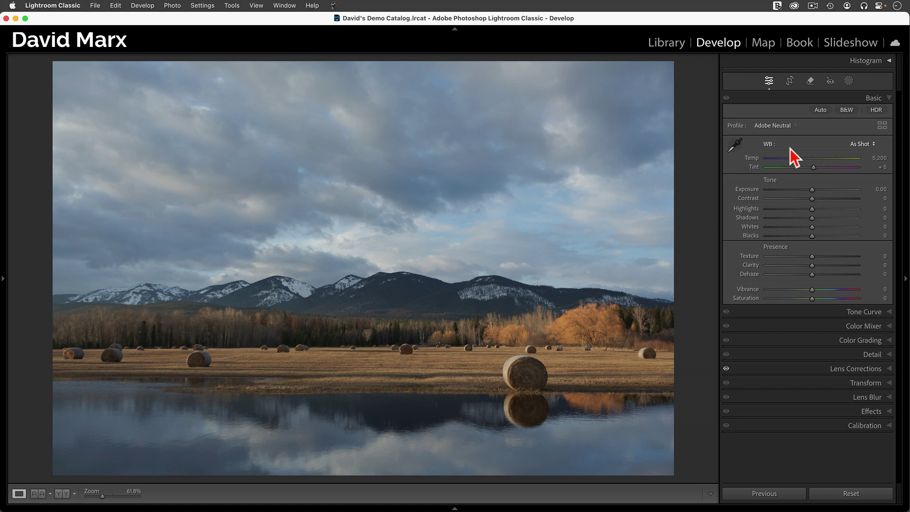
left_click(785, 127)
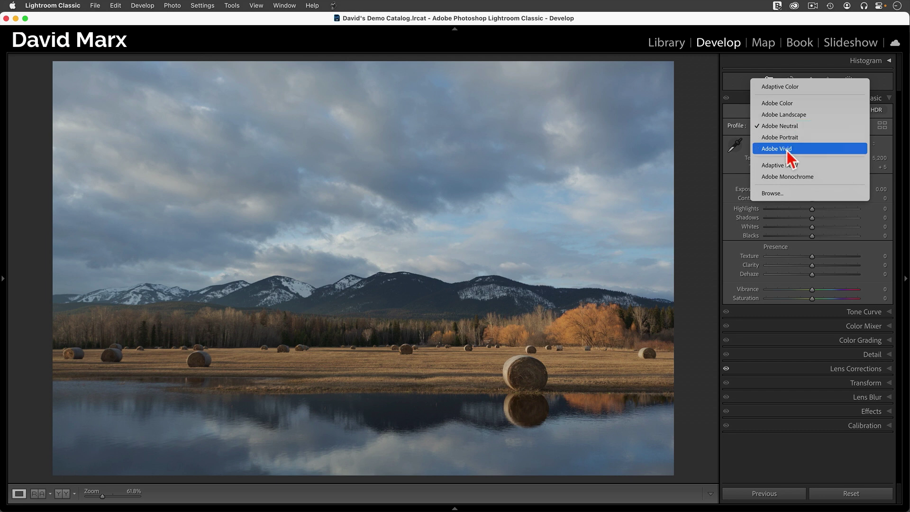
left_click(788, 150)
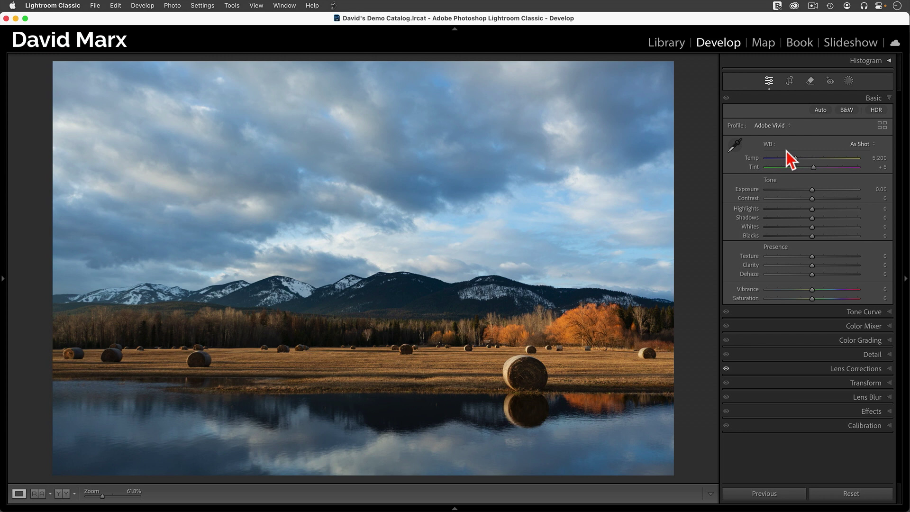
Give the hay-bale photo Adaptive Color at about 130, then move to the lake photo.
left_click(782, 128)
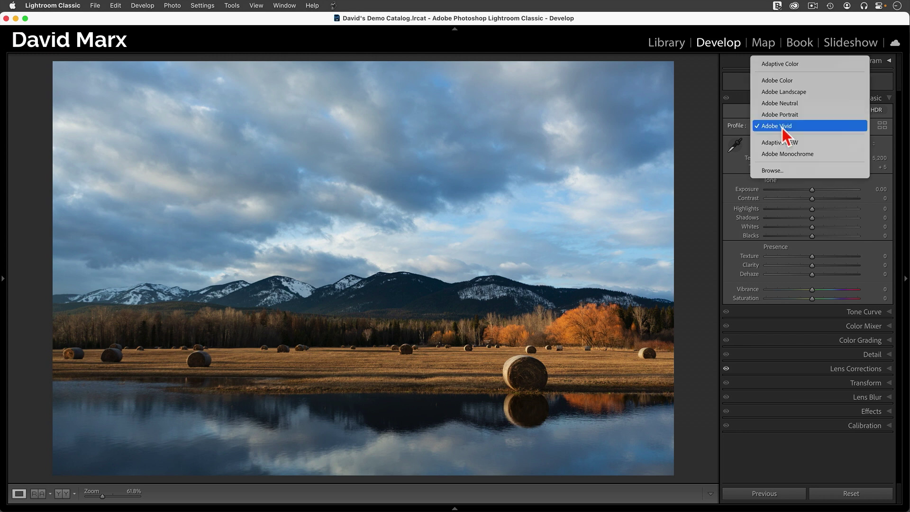
left_click(797, 63)
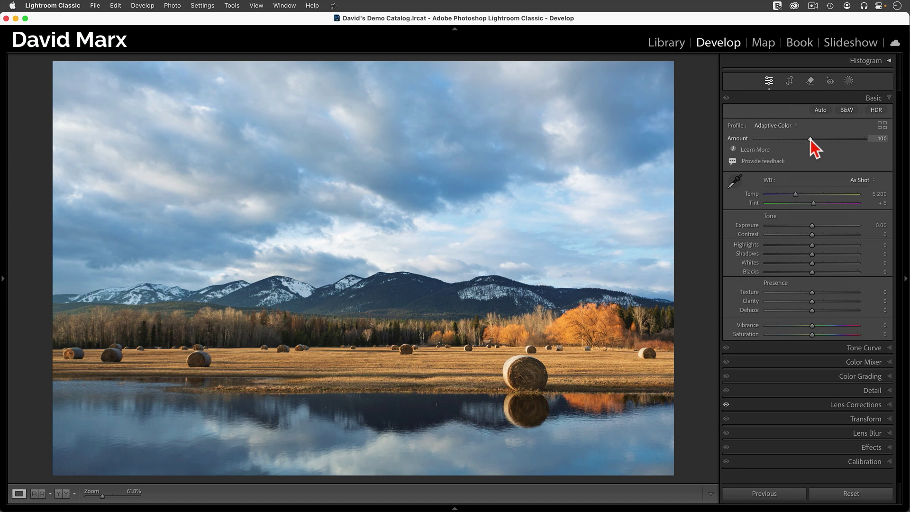
mouse_move(811, 140)
left_mouse_down()
mouse_move(728, 138)
mouse_move(827, 144)
left_mouse_up()
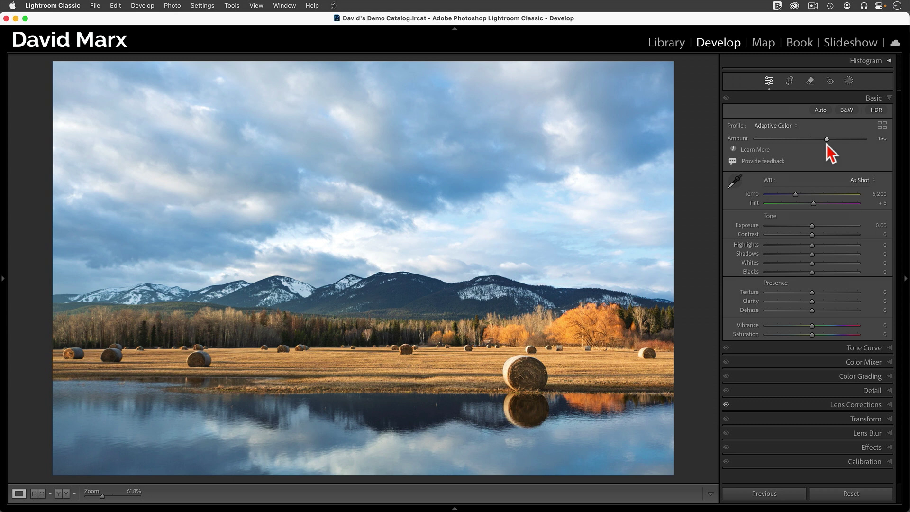
key("Right")
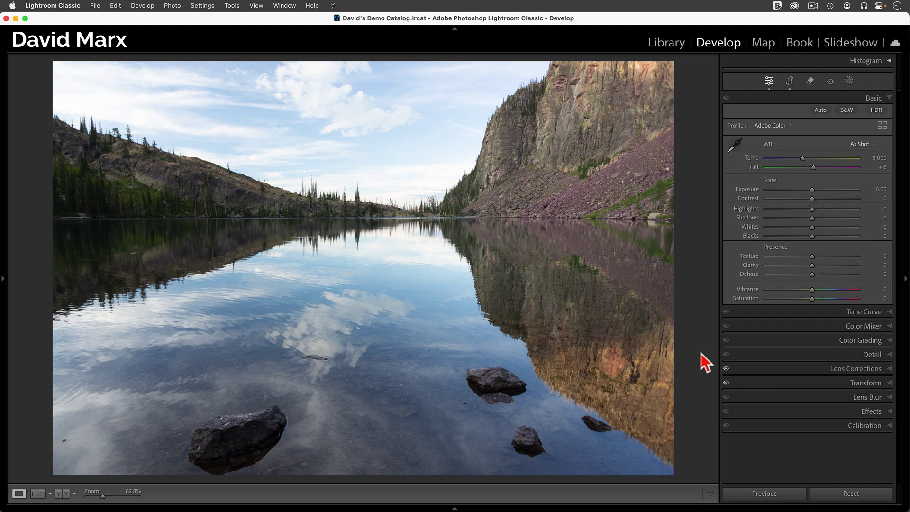
Apply Adaptive Color to the mountain-lake photo and raise its Amount to 154.
left_click(769, 127)
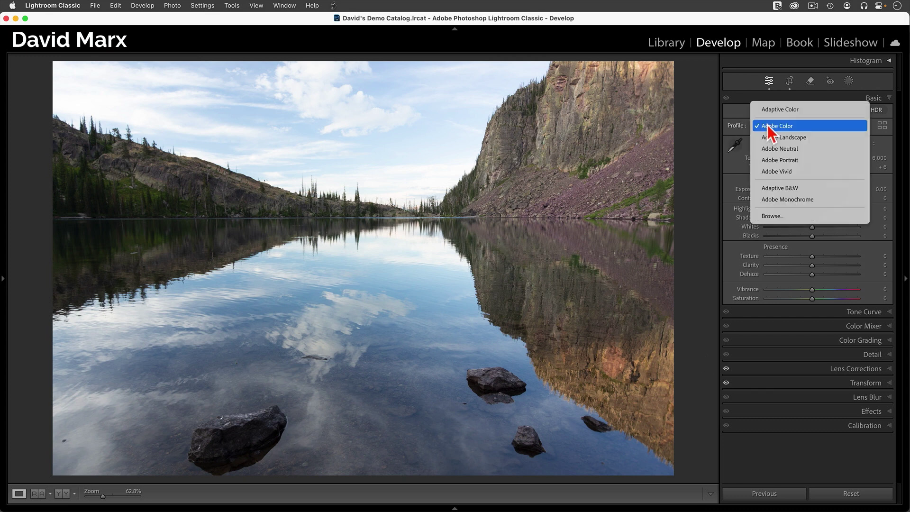
left_click(774, 108)
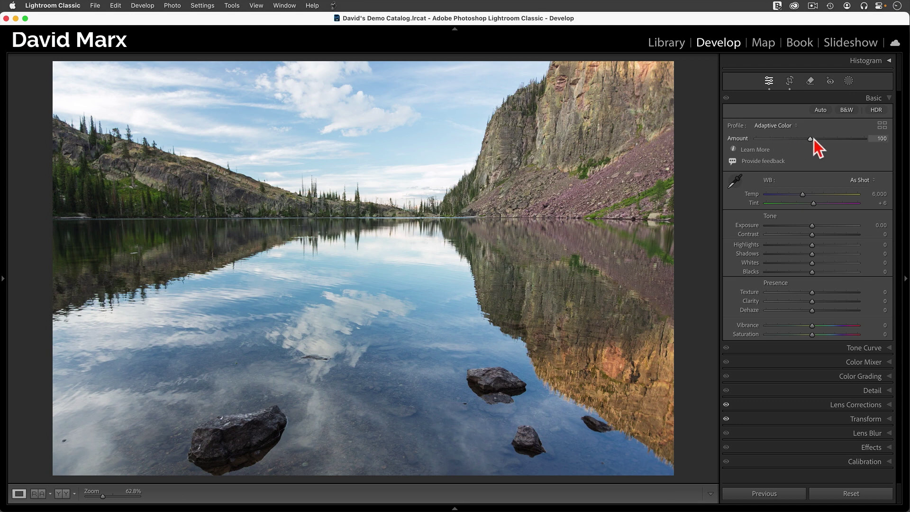
mouse_move(815, 139)
left_mouse_down()
mouse_move(825, 140)
mouse_move(773, 152)
mouse_move(844, 163)
mouse_move(847, 153)
left_mouse_up()
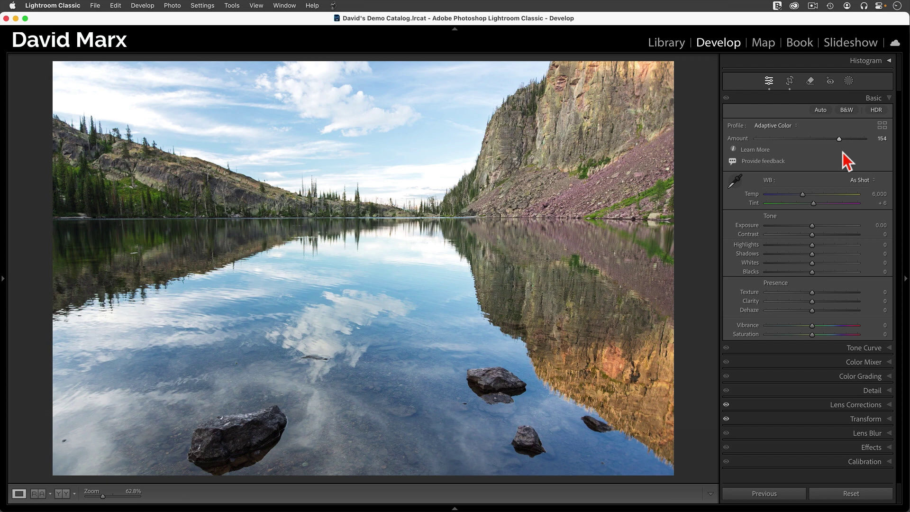
Tone the lake photo: Blacks -19, Highlights -85, Shadows +19, Contrast +20, Exposure -0.15, Temp 6,337.
left_click(875, 63)
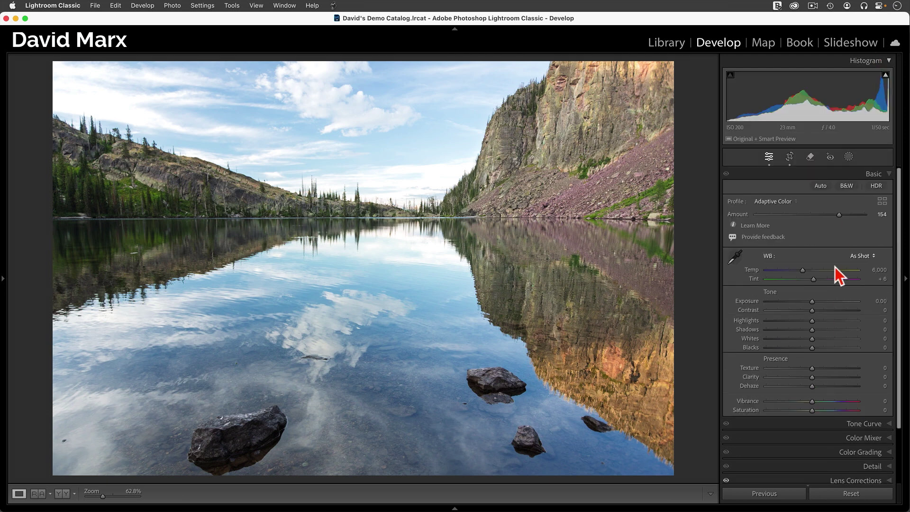
left_click_drag(813, 350, 804, 351)
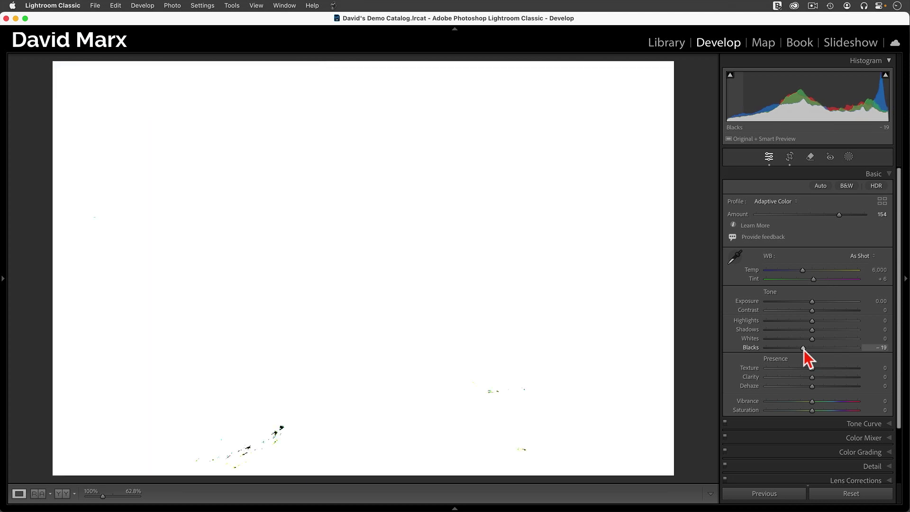
scroll(811, 340, "up", 2)
scroll(813, 331, "up", 10)
scroll(812, 326, "up", 9)
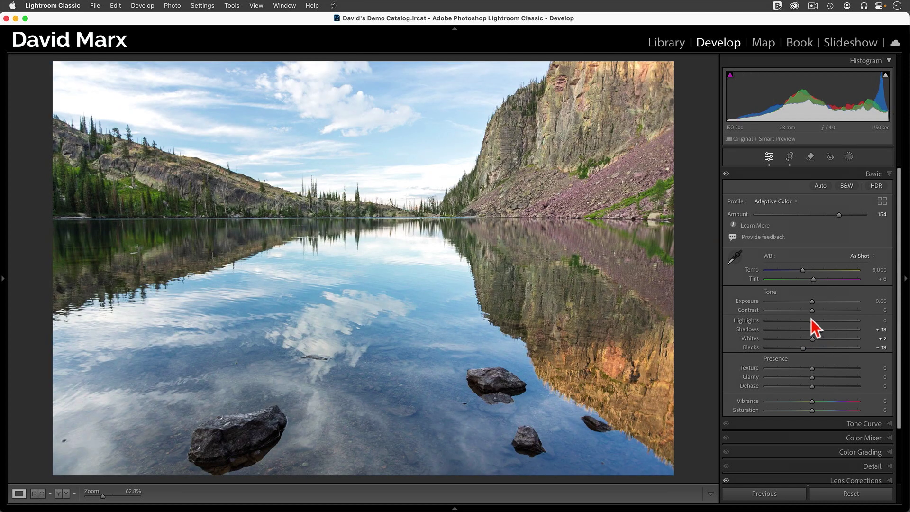
left_click_drag(812, 320, 774, 322)
scroll(812, 310, "up", 4)
scroll(813, 305, "down", 5)
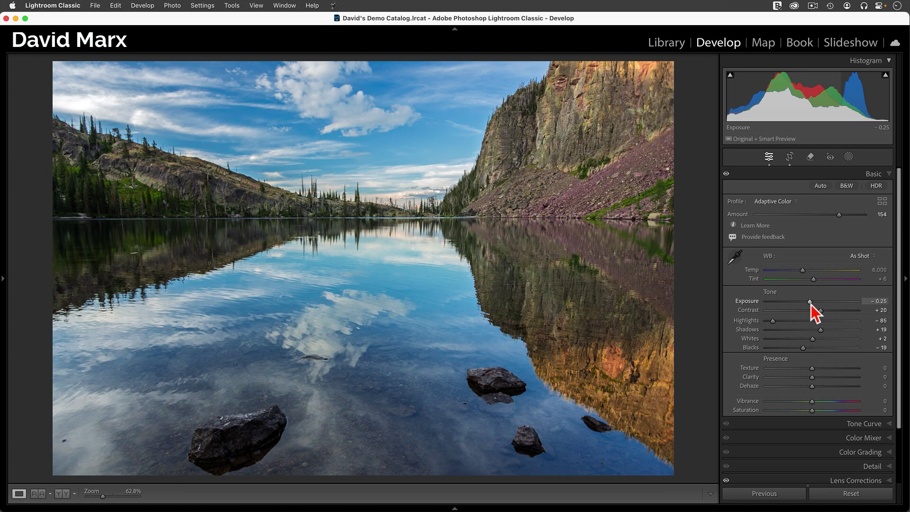
scroll(811, 305, "up", 2)
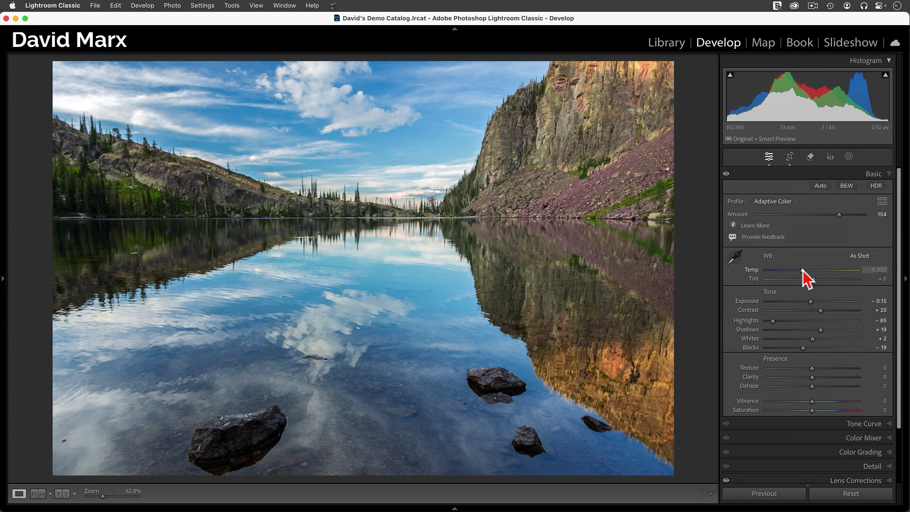
left_click_drag(803, 271, 806, 271)
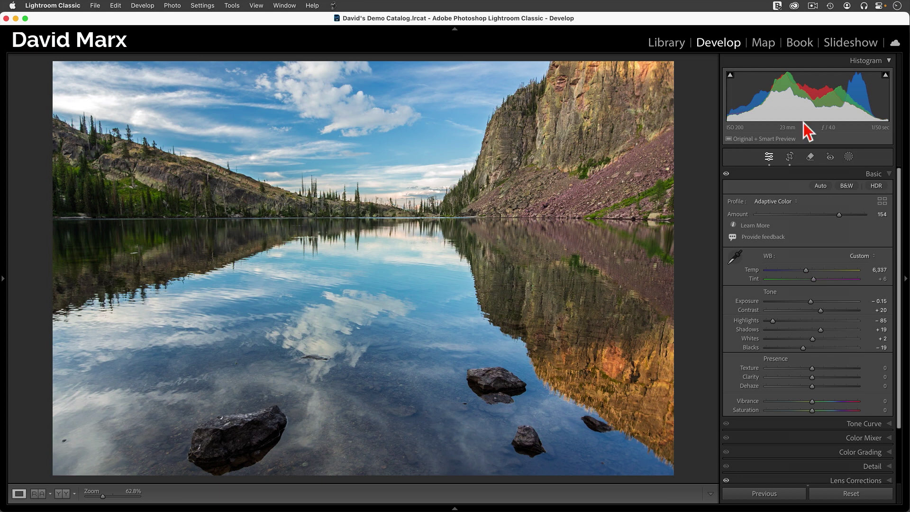
left_click(874, 66)
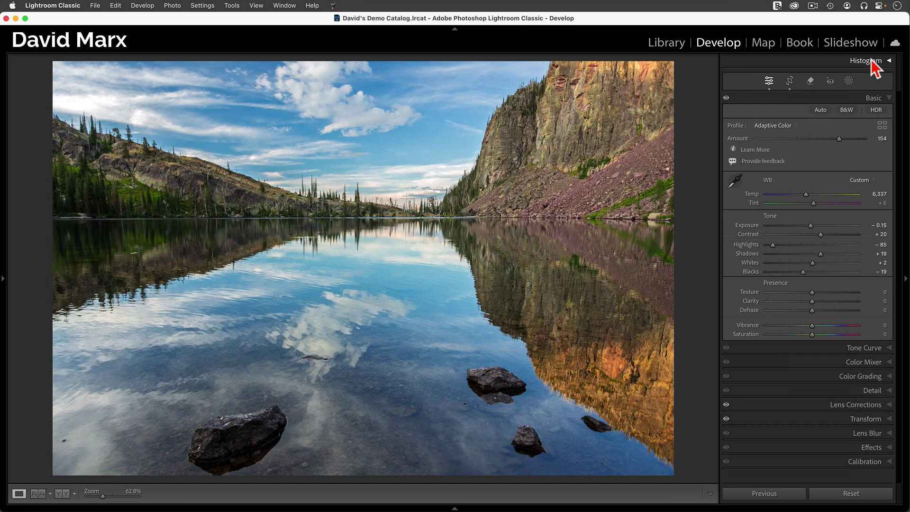
Add a sky mask with slightly lower exposure, more contrast, texture and dehaze, at 75 amount.
left_click(848, 81)
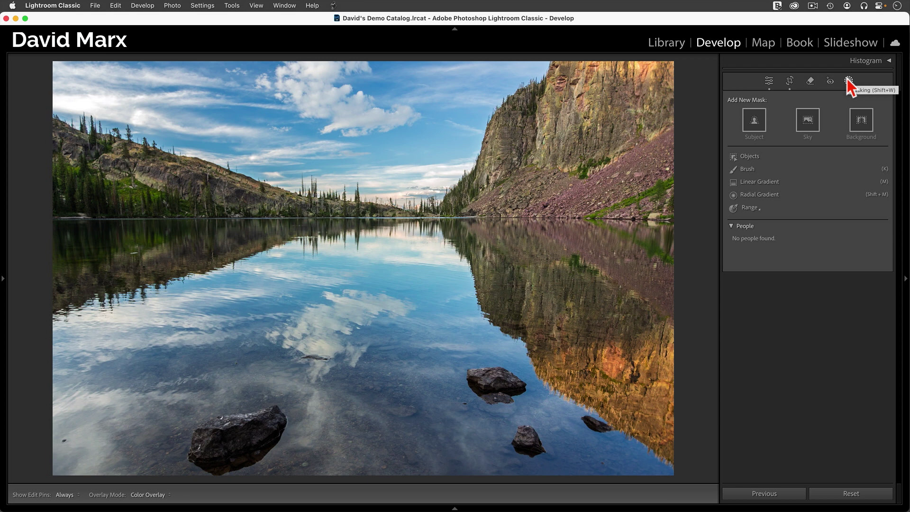
left_click(809, 130)
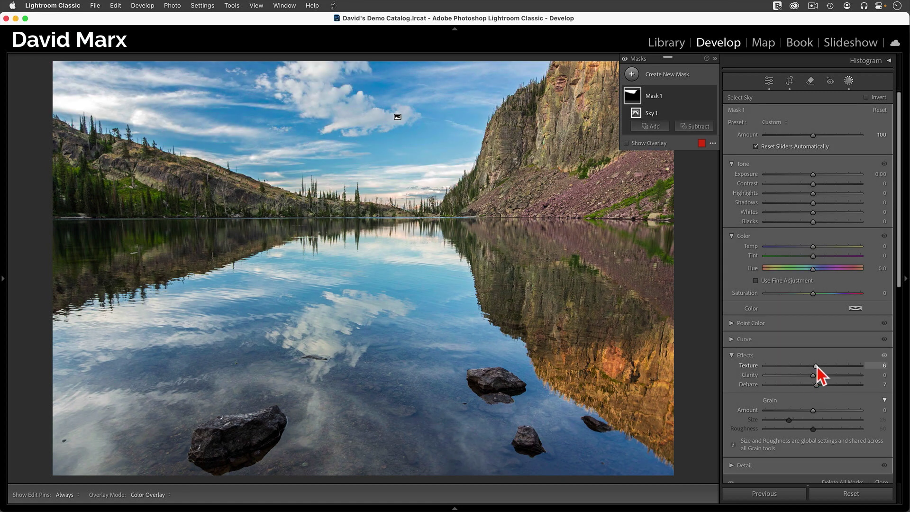
scroll(813, 202, "down", 5)
scroll(815, 212, "up", 5)
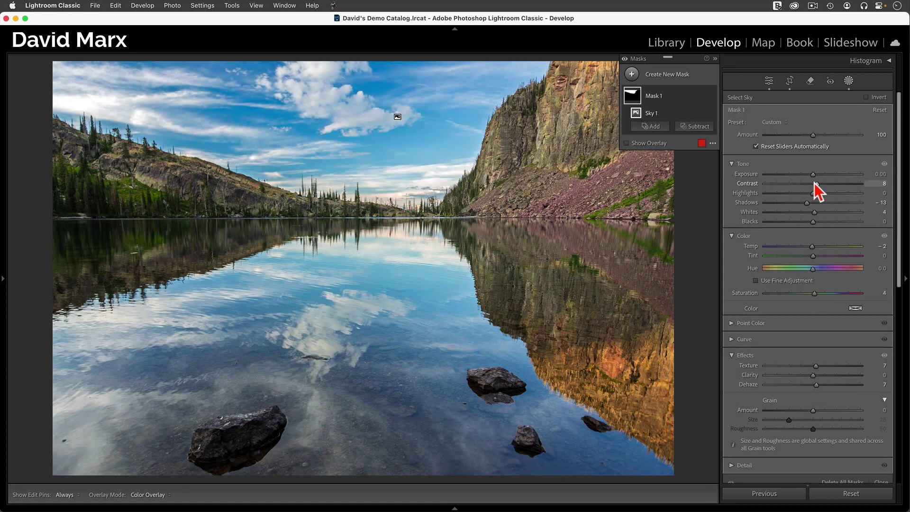
scroll(813, 174, "down", 3)
mouse_move(811, 135)
left_mouse_down()
mouse_move(766, 135)
mouse_move(801, 134)
left_mouse_up()
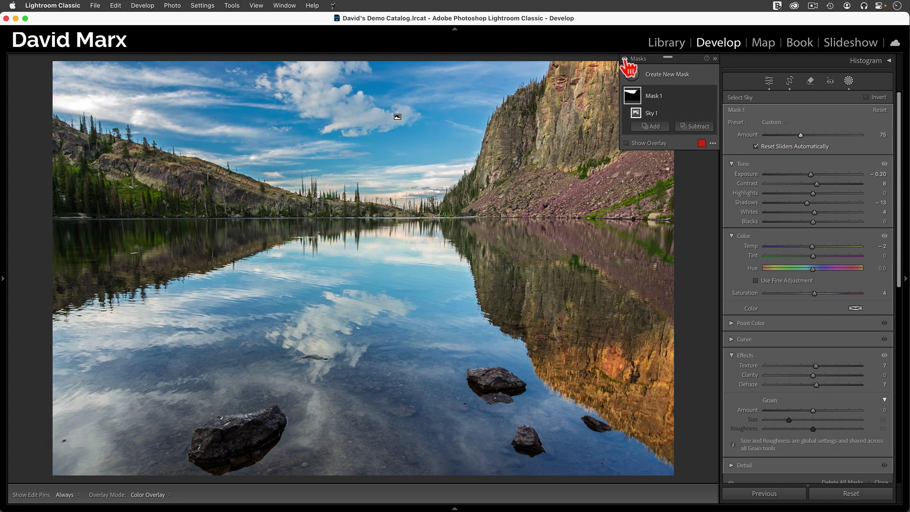
left_click(625, 61)
left_click(625, 61)
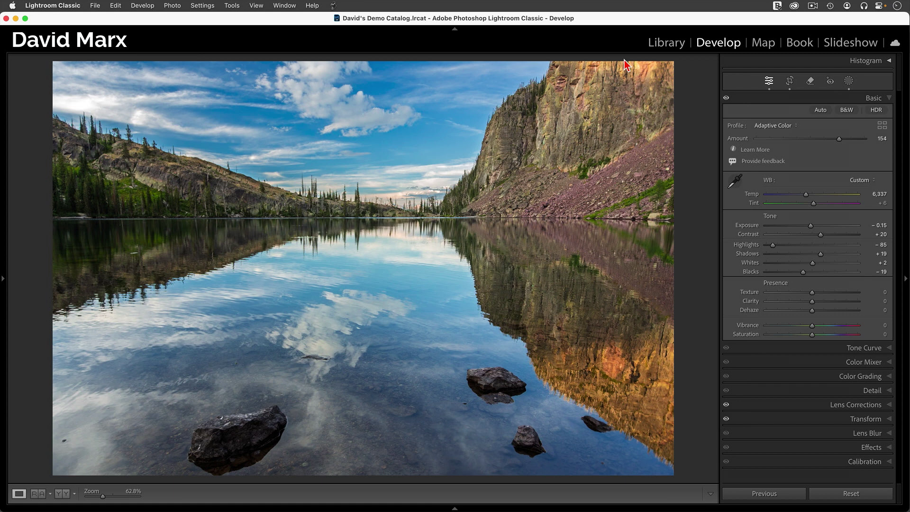
Show the lake photo in Before/After view with all side panels hidden.
key("y")
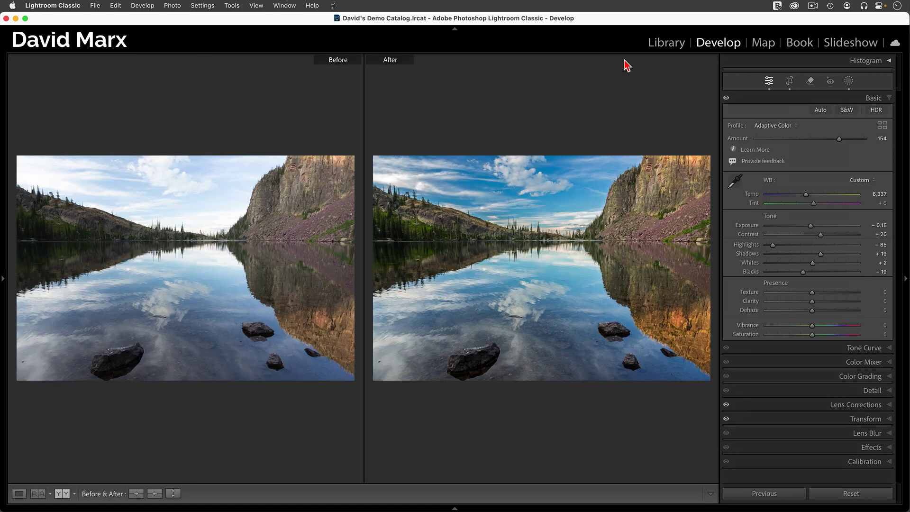
key("shift+Tab")
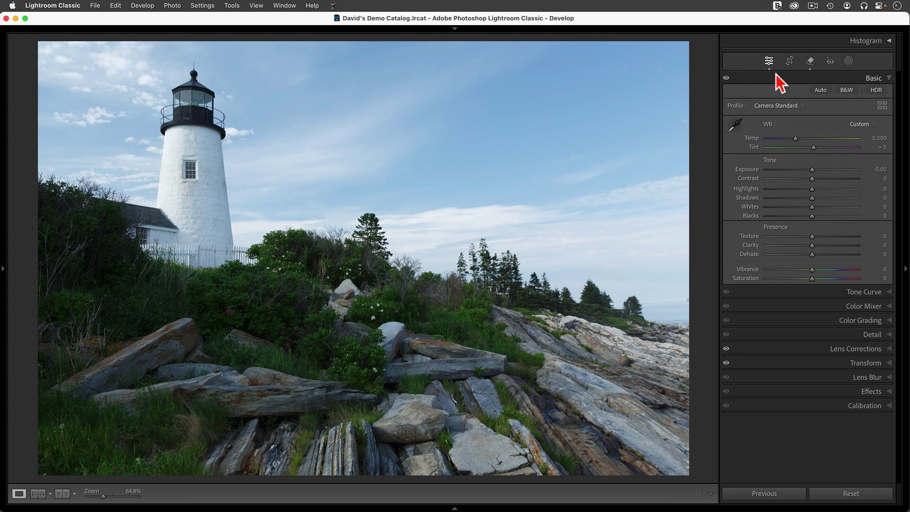
Make the lighthouse photo black and white with Adobe Monochrome, then switch to Adaptive B&W for more contrast.
left_click(778, 105)
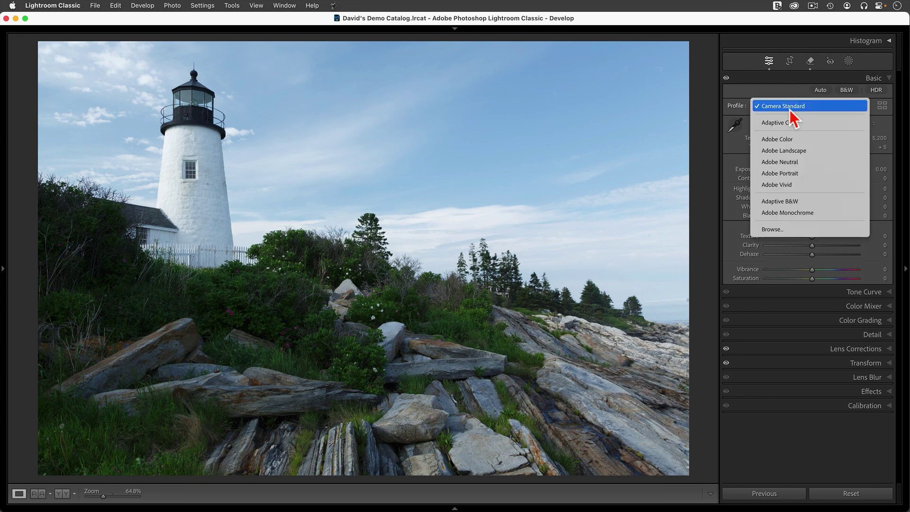
left_click(803, 212)
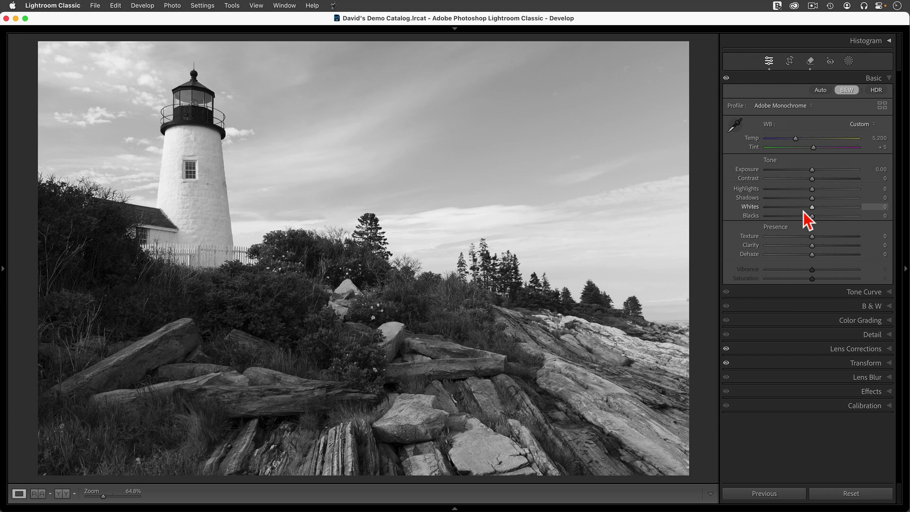
left_click(808, 106)
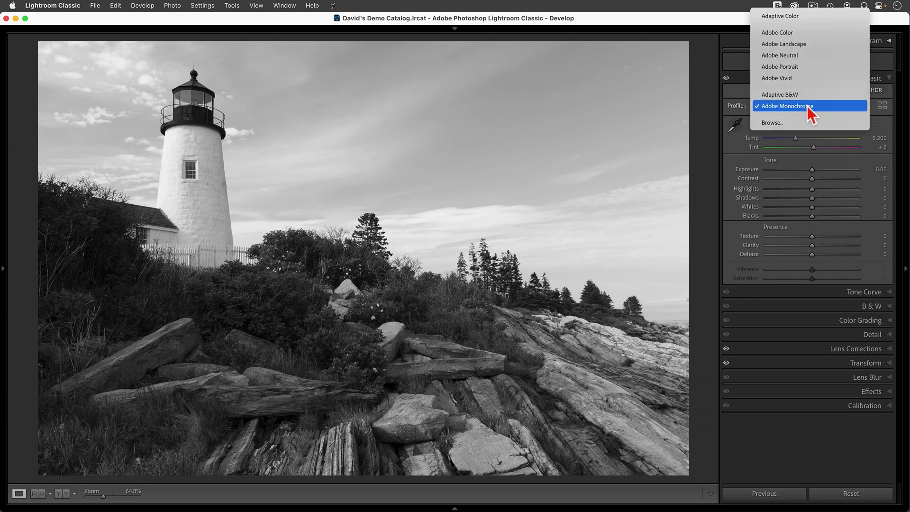
left_click(807, 99)
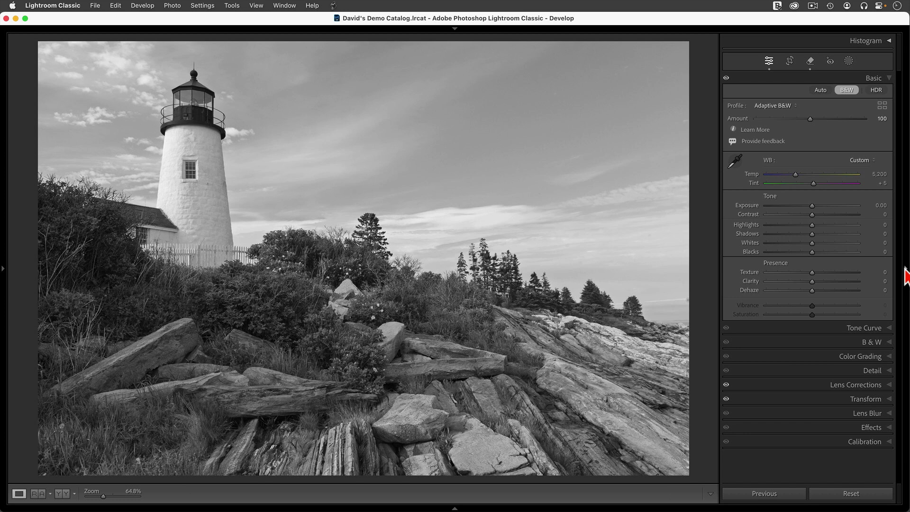
mouse_move(812, 215)
left_mouse_down()
mouse_move(836, 216)
mouse_move(816, 219)
left_mouse_up()
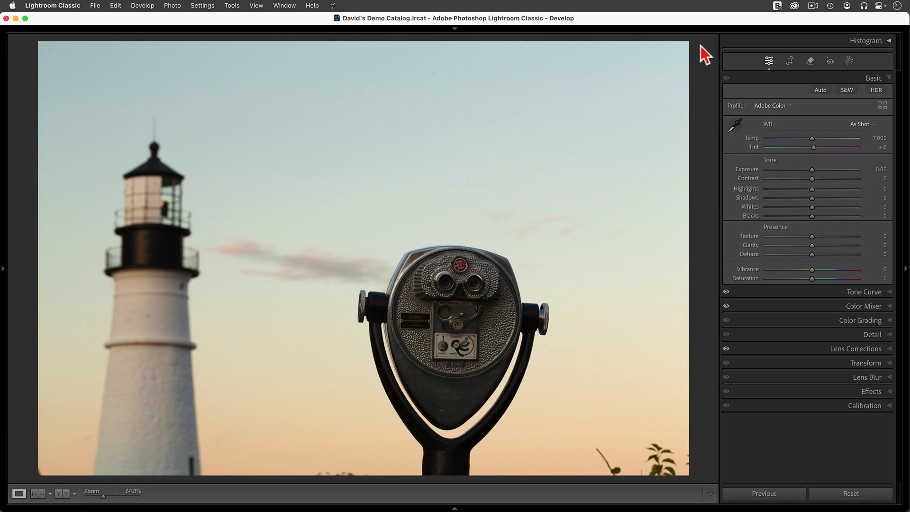
Apply Adaptive Color and paint out the binocular viewer with Remove, leaving a faint ghost.
left_click(782, 105)
left_click(787, 94)
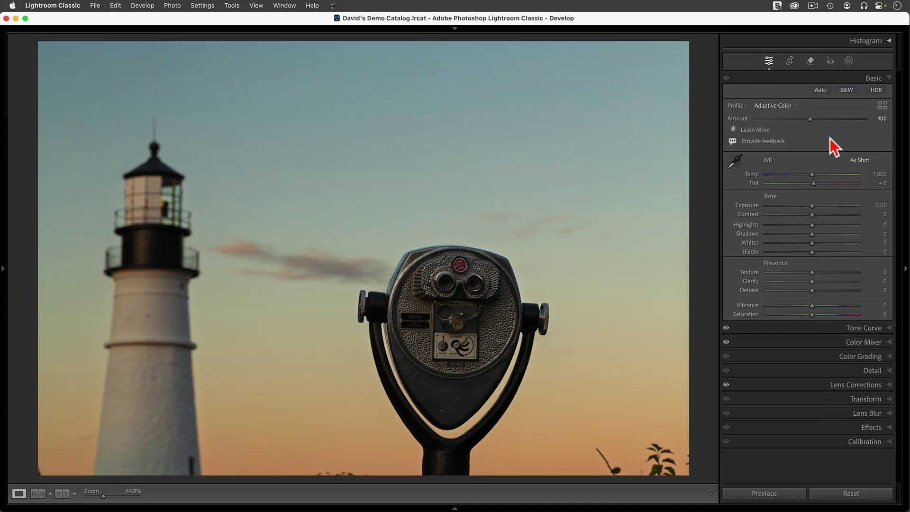
left_click(810, 64)
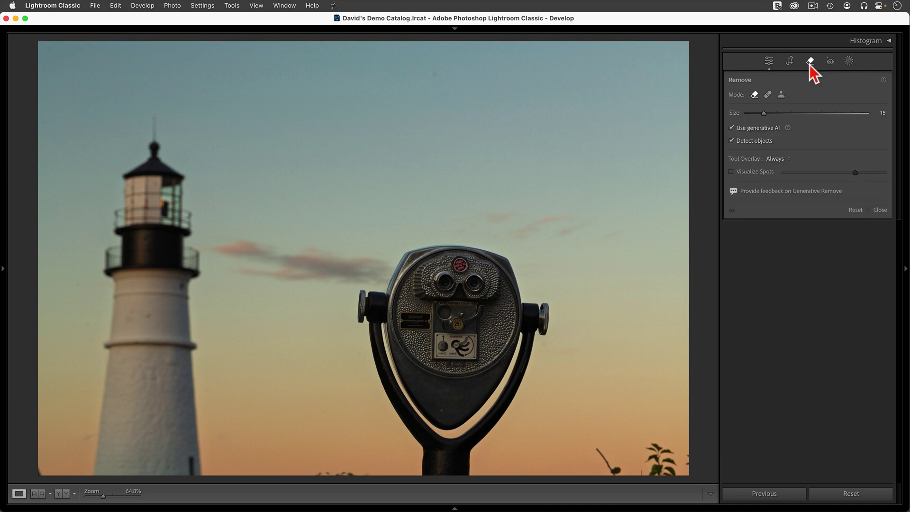
scroll(375, 305, "up", 5)
mouse_move(374, 306)
left_mouse_down()
mouse_move(428, 397)
mouse_move(391, 264)
mouse_move(506, 268)
mouse_move(491, 342)
mouse_move(461, 332)
mouse_move(523, 416)
left_mouse_up()
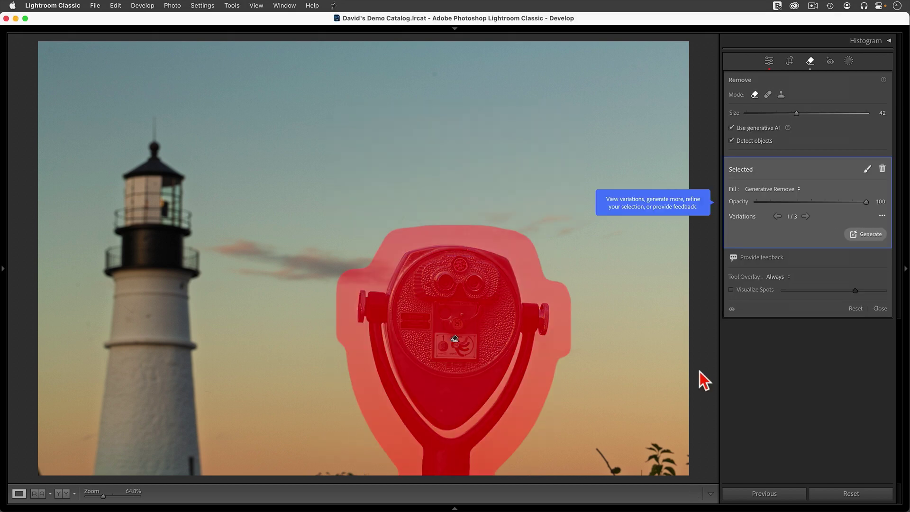
left_click(700, 373)
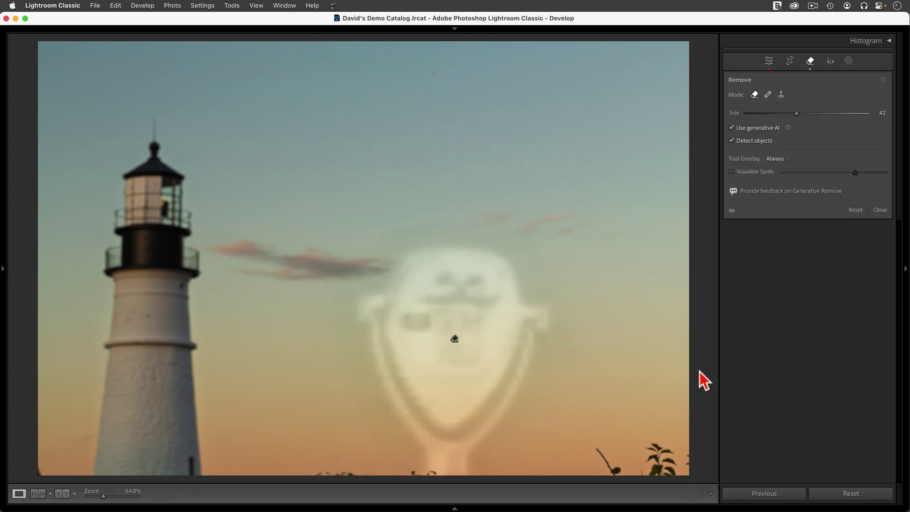
key("q")
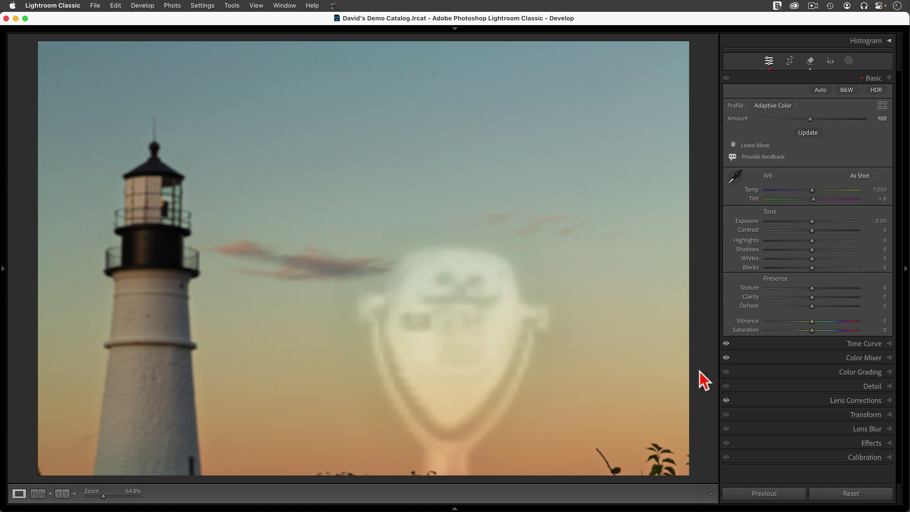
Reset the photo and cleanly erase the binocular viewer from the sky with Remove.
left_click(857, 499)
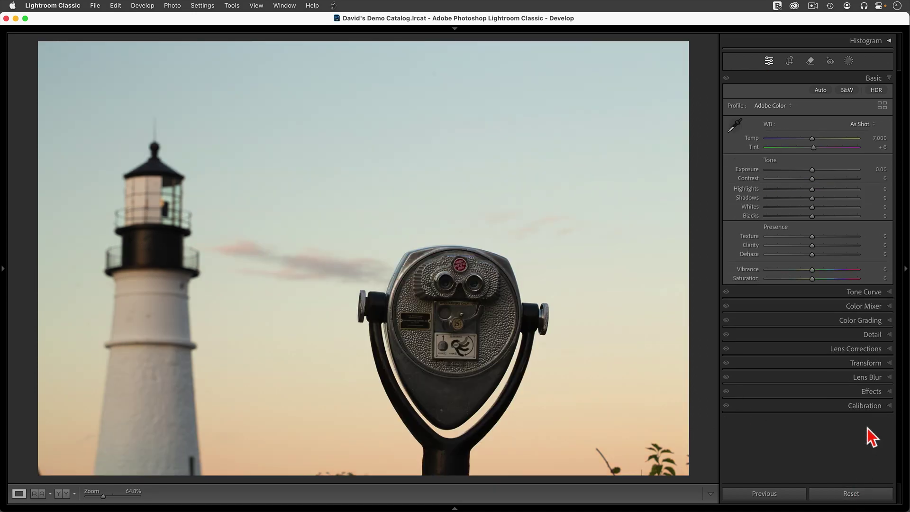
left_click(811, 63)
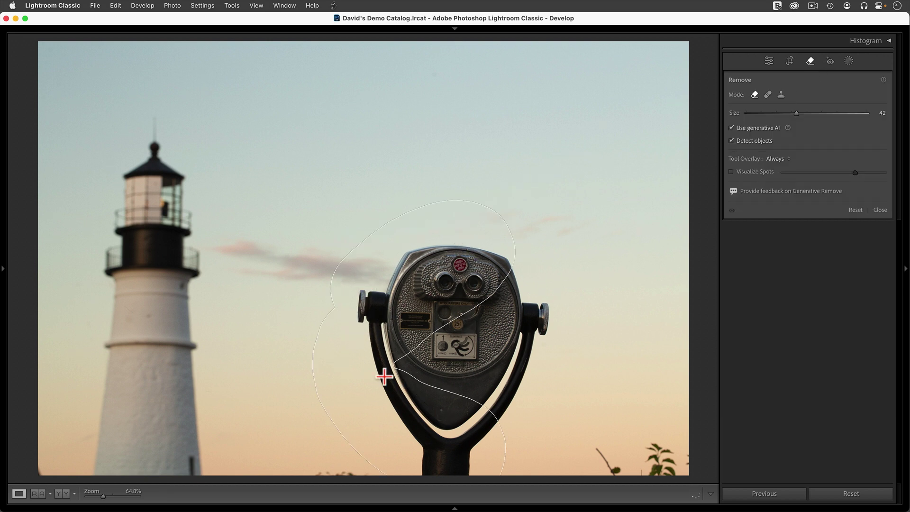
left_click_drag(462, 240, 384, 377)
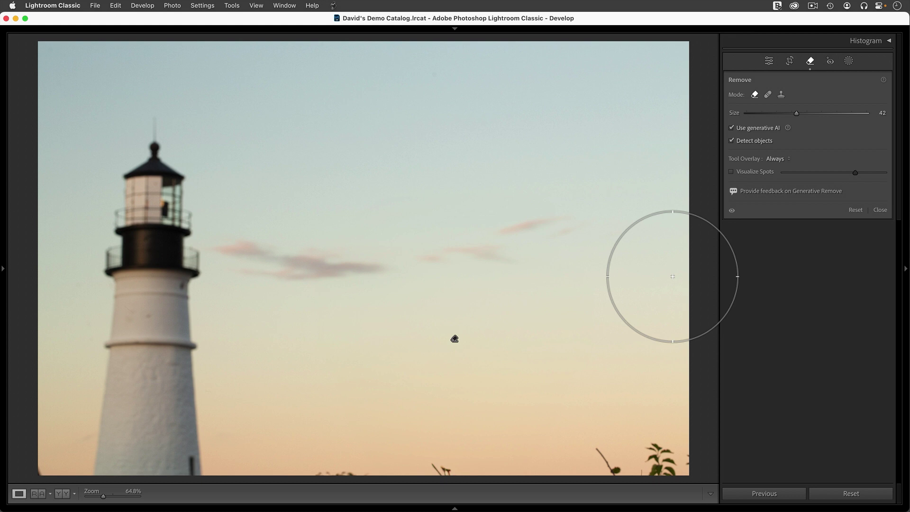
key("q")
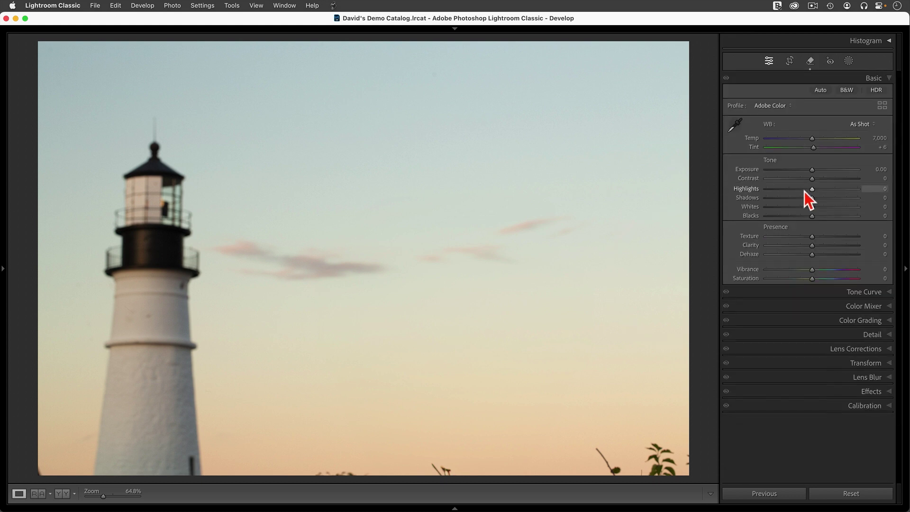
Apply the Adaptive Color profile at amount 123.
left_click(786, 106)
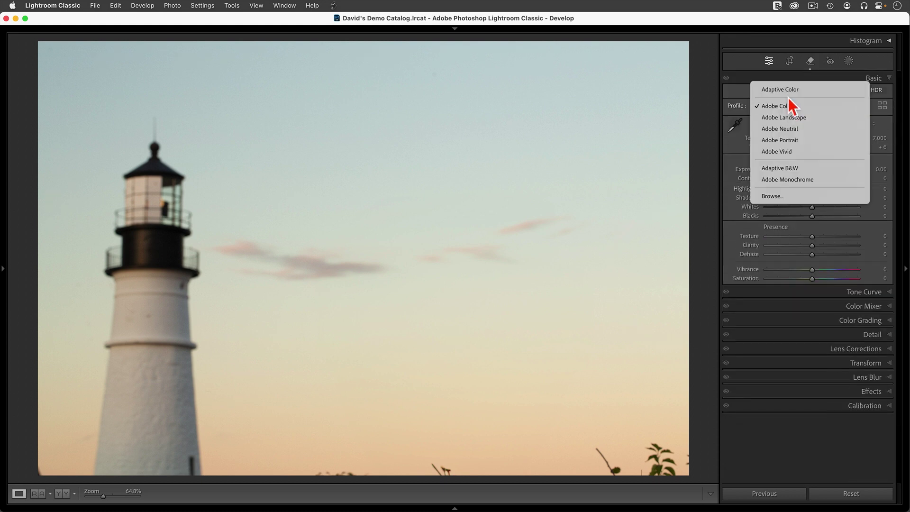
left_click(788, 90)
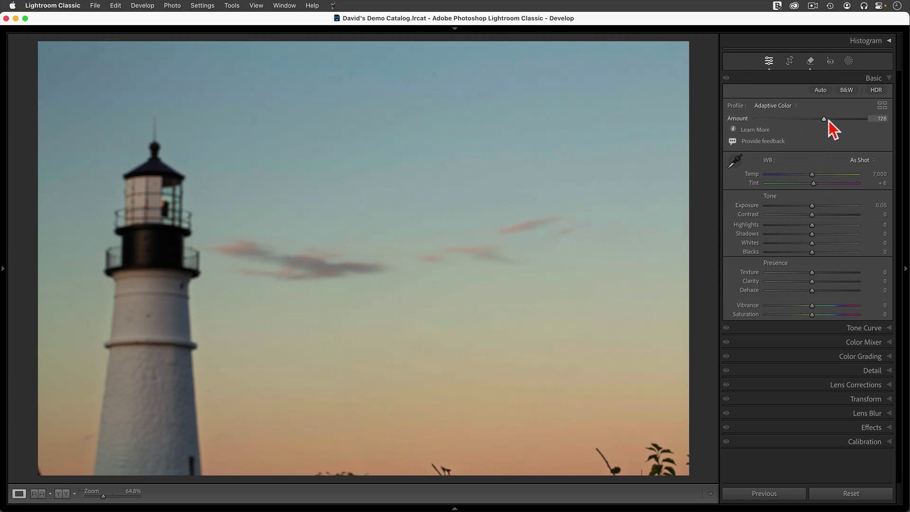
mouse_move(842, 120)
left_mouse_down()
mouse_move(749, 124)
mouse_move(819, 123)
left_mouse_up()
Revert to the 'New Gen. Remove Spot' History state, restoring Adaptive Color at 100 with the ghost.
key("F7")
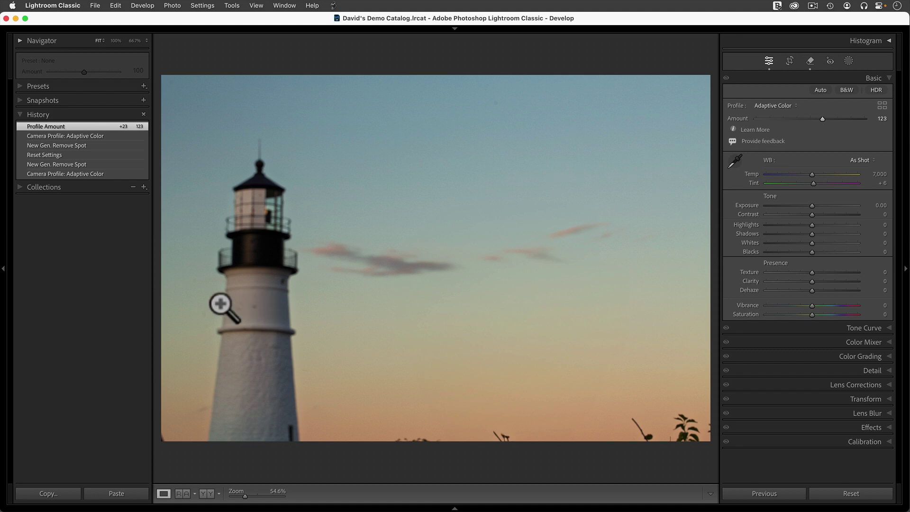
left_click(61, 165)
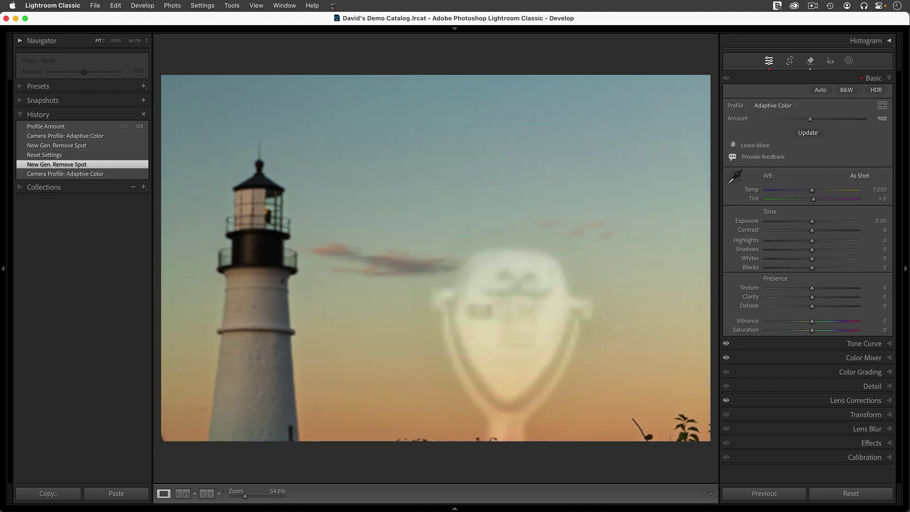
left_click(3, 266)
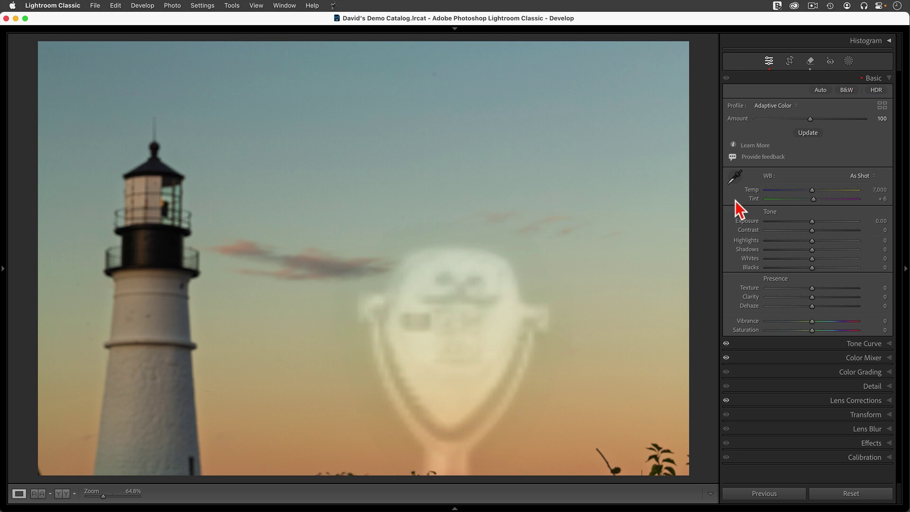
Update the Adaptive Color profile to clear the viewer's ghost from the lighthouse sky.
left_click(812, 135)
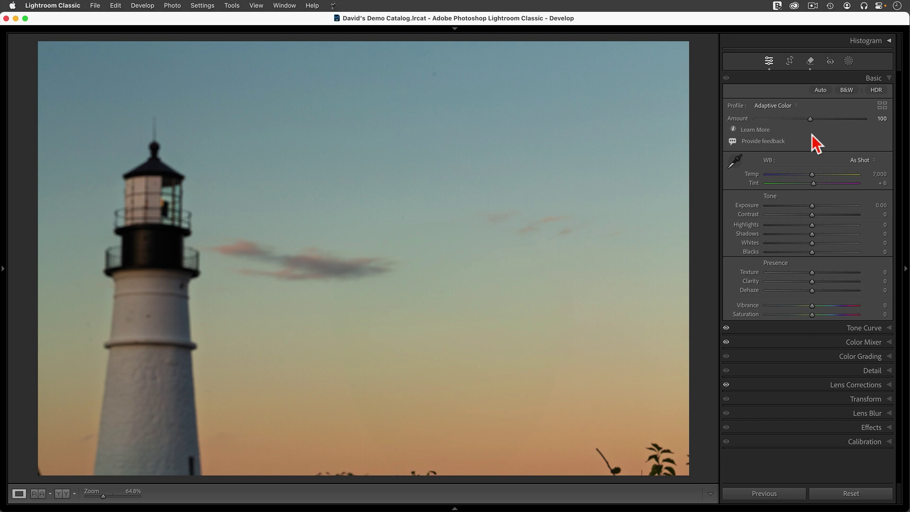
Move on to the next photo, the lake-and-dock scene at dusk.
key("Right")
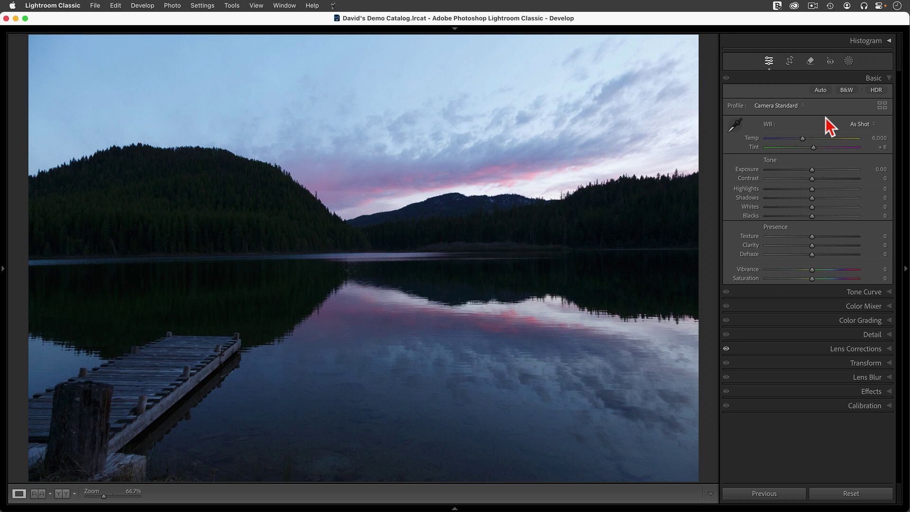
Apply the Adaptive Color profile to the lake photo, then try Auto tone.
left_click(797, 108)
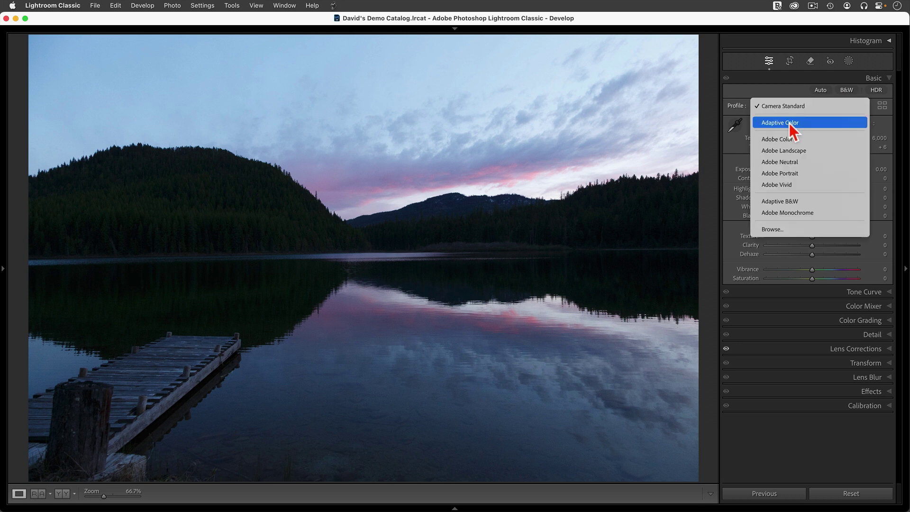
left_click(789, 124)
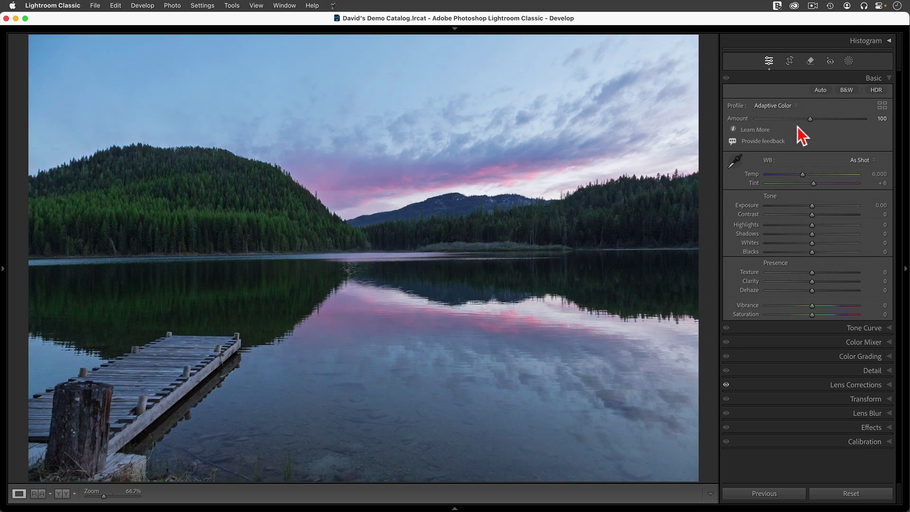
left_click(820, 91)
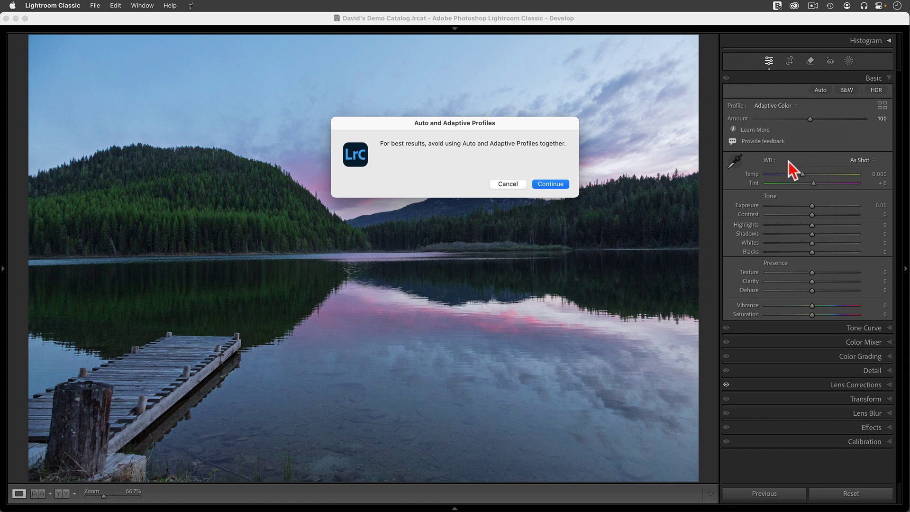
Continue past the Auto-with-Adaptive warning, getting Highlights −74 and Shadows +61.
left_click(547, 183)
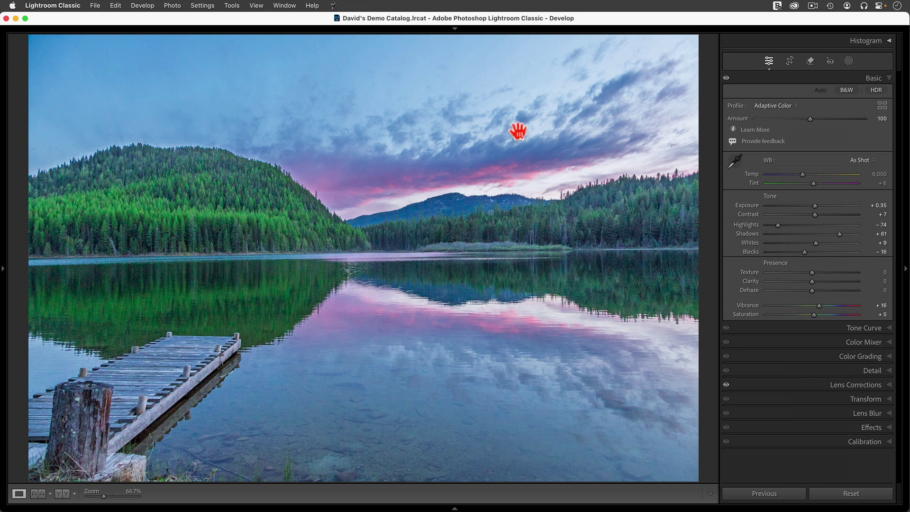
Undo the Auto tone adjustments with Edit > Undo, returning tone sliders to zero.
left_click(116, 6)
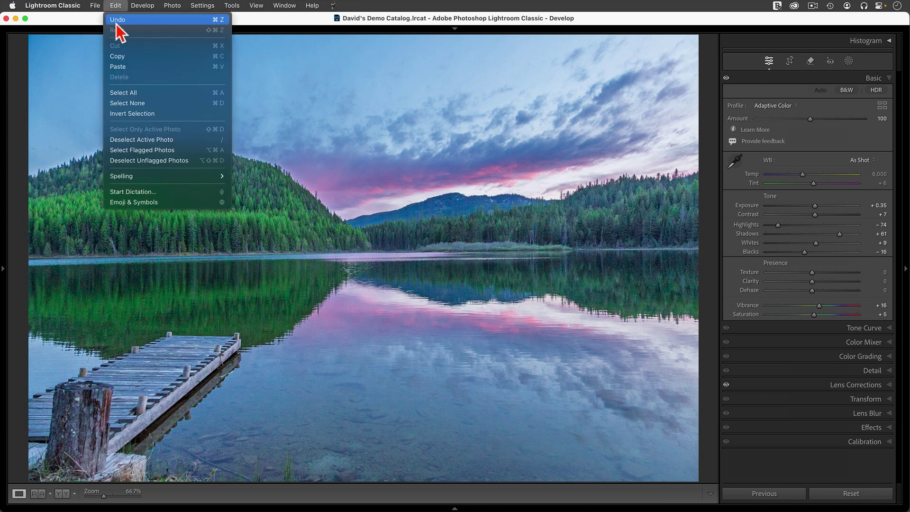
left_click(118, 20)
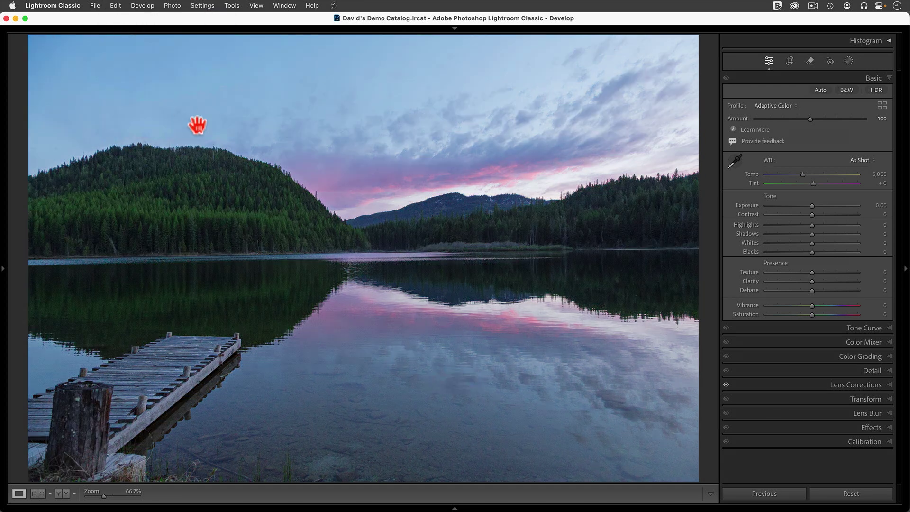